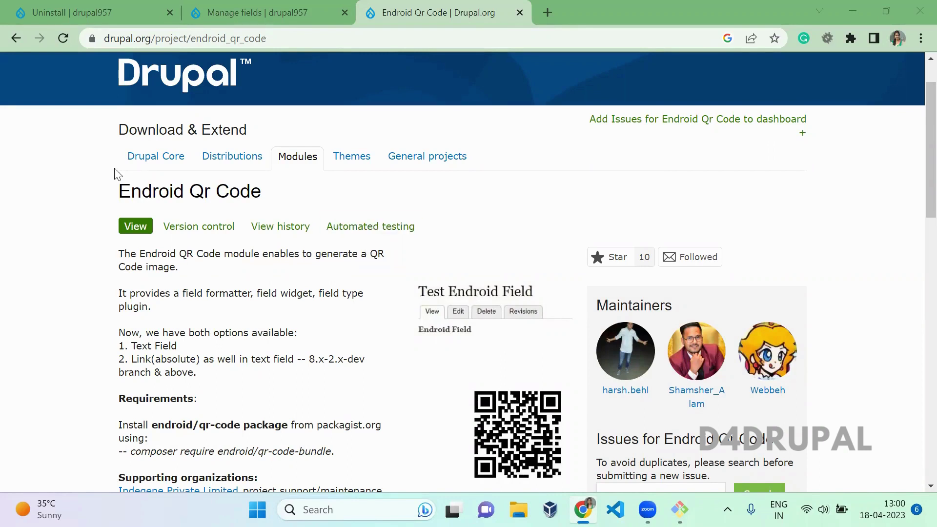
Pick out the endroid_qr_code machine name on the Endroid Qr Code project page.
{"action": "double_click", "coordinate": [137, 190]}
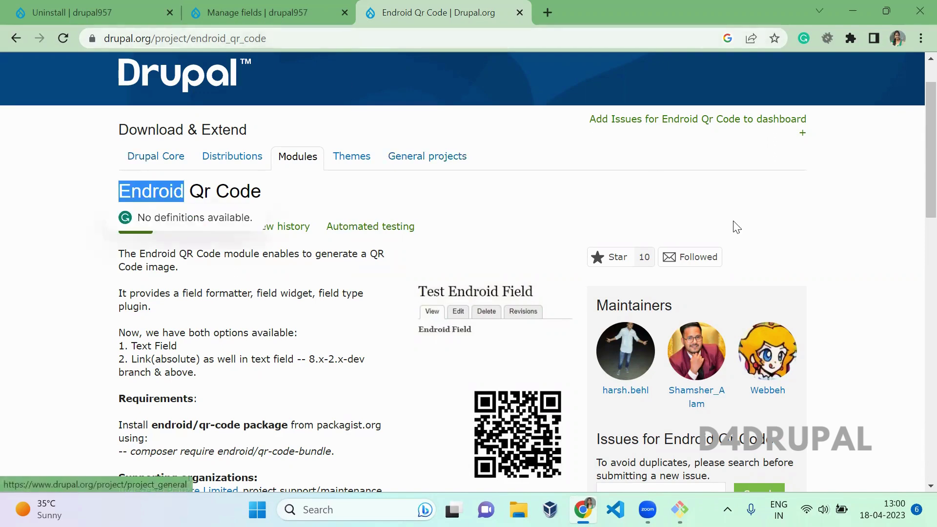
{"action": "left_click", "coordinate": [844, 183]}
{"action": "scroll", "coordinate": [915, 257], "scroll_direction": "down", "scroll_amount": 6}
{"action": "scroll", "coordinate": [914, 333], "scroll_direction": "down", "scroll_amount": 1}
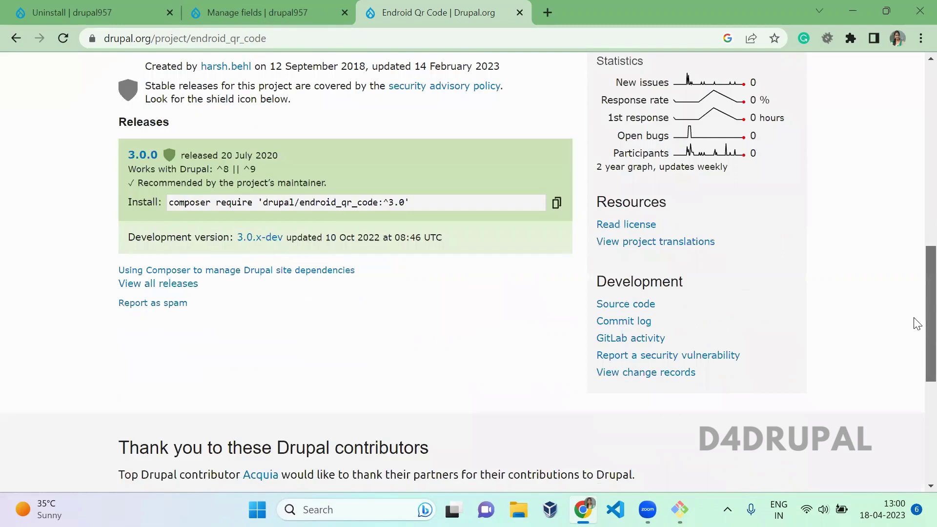
{"action": "scroll", "coordinate": [915, 293], "scroll_direction": "up", "scroll_amount": 1}
{"action": "scroll", "coordinate": [915, 264], "scroll_direction": "up", "scroll_amount": 1}
{"action": "scroll", "coordinate": [914, 252], "scroll_direction": "up", "scroll_amount": 2}
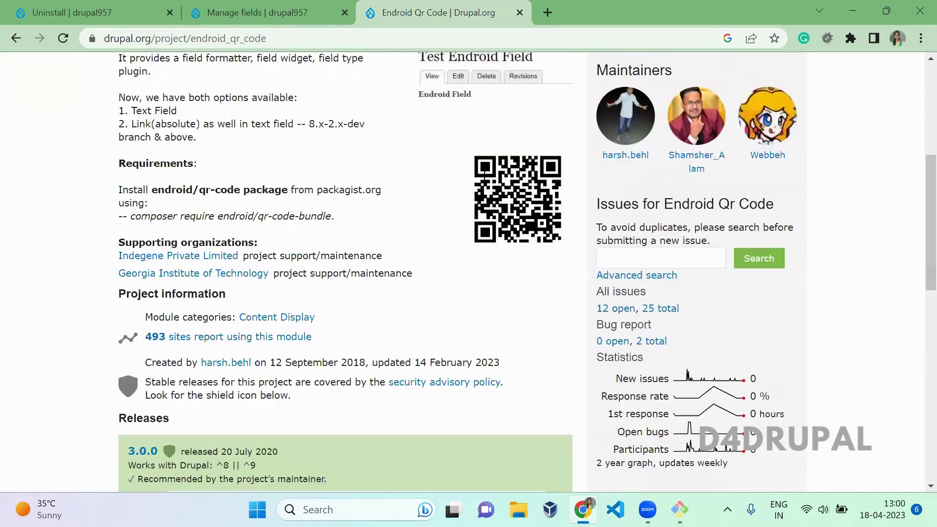
{"action": "double_click", "coordinate": [247, 40]}
{"action": "key", "text": "ctrl+c"}
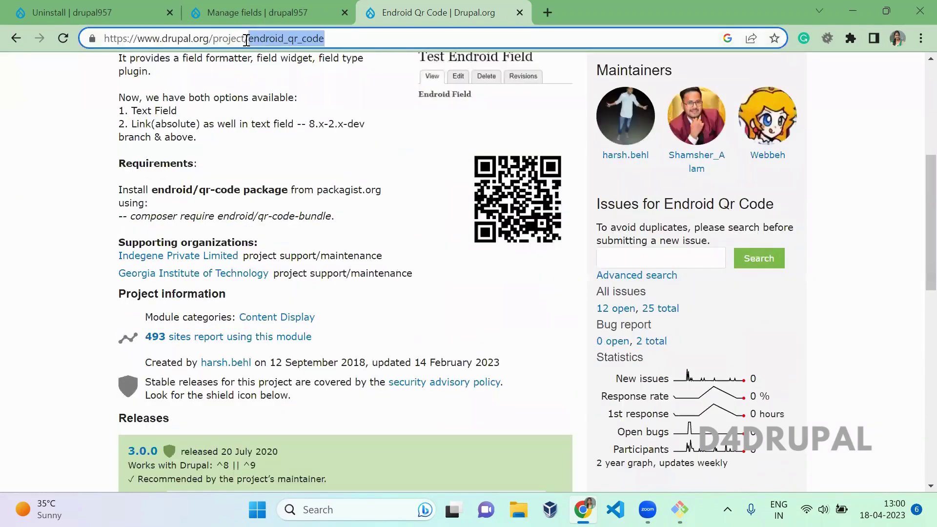
{"action": "left_click", "coordinate": [306, 177]}
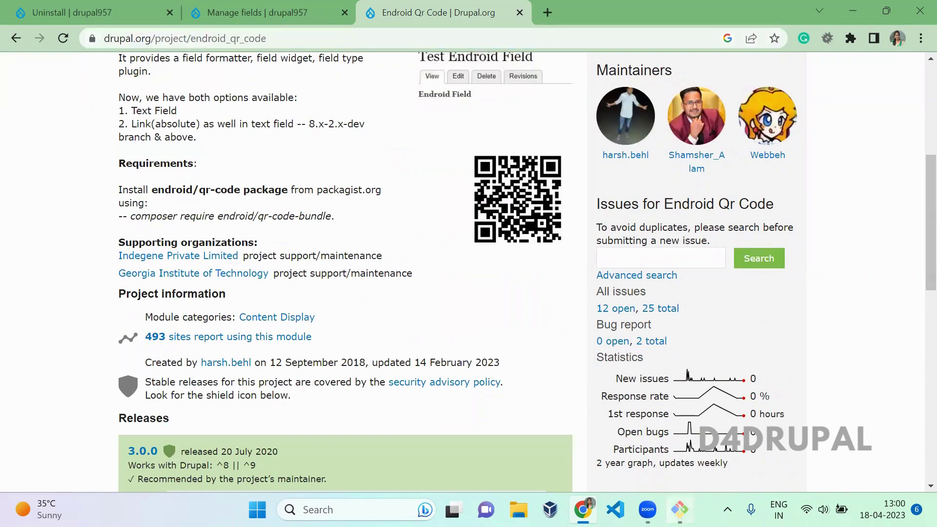
Run composer require drupal/endroid_qr_code in Git Bash and check the installed qr-code package.
{"action": "left_click", "coordinate": [679, 509]}
{"action": "type", "text": "omp"}
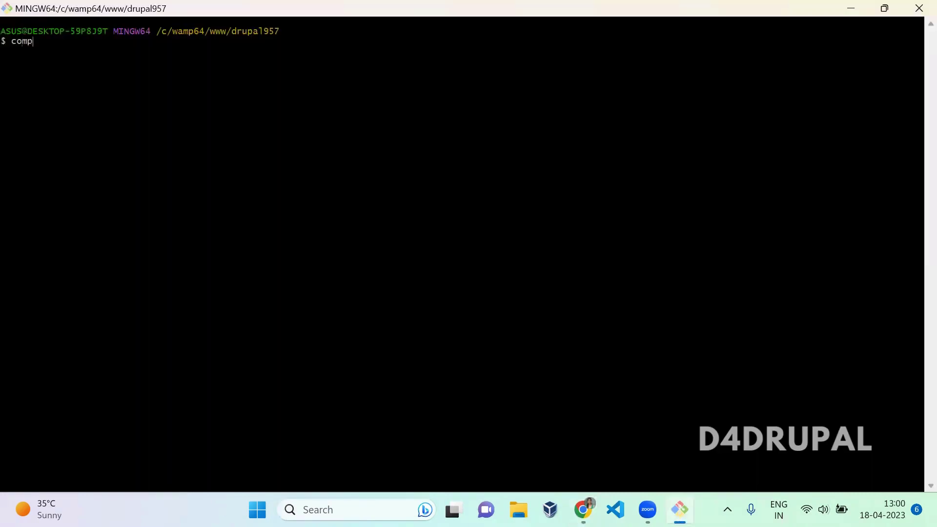
{"action": "type", "text": "oser req"}
{"action": "type", "text": "uire d"}
{"action": "type", "text": "rupal/"}
{"action": "right_click", "coordinate": [257, 115]}
{"action": "left_click", "coordinate": [292, 162]}
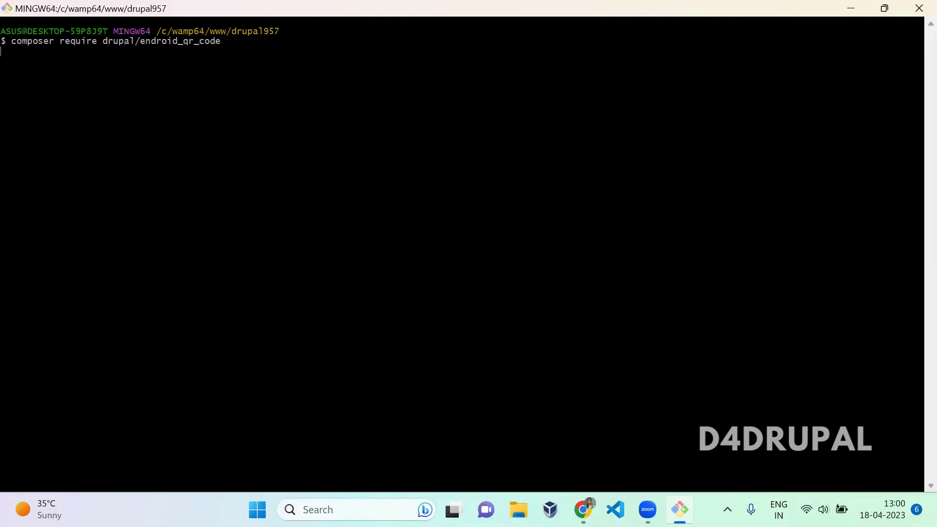
{"action": "key", "text": "Return"}
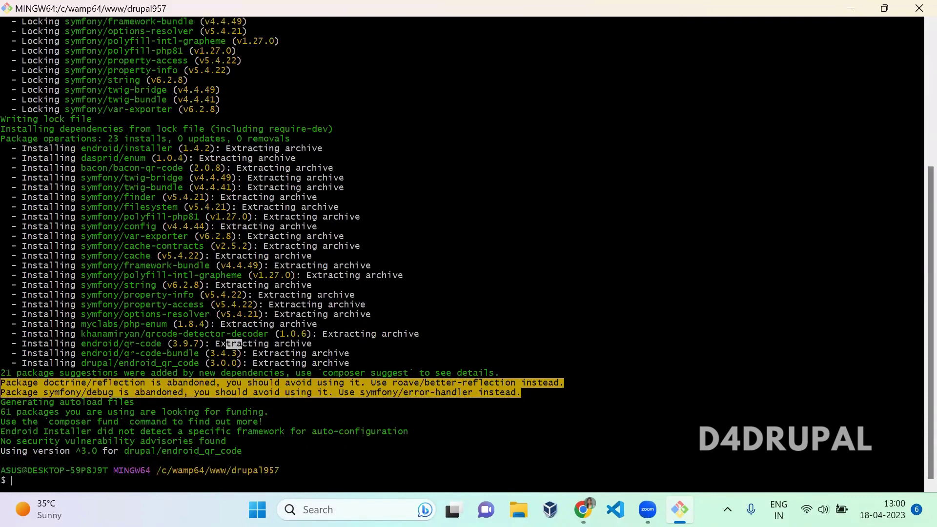
{"action": "left_click_drag", "start_coordinate": [242, 343], "coordinate": [123, 344]}
{"action": "left_click", "coordinate": [215, 346]}
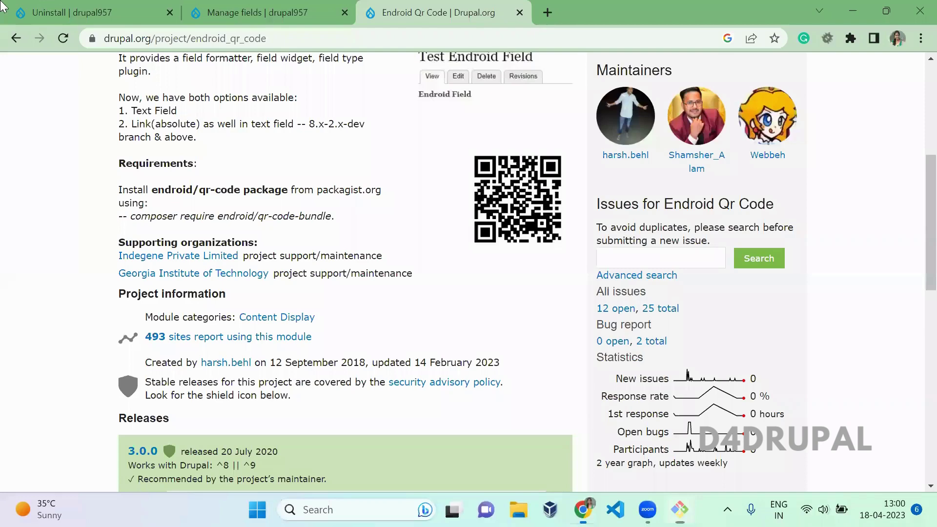
On the drupal957 Extend page, filter by 'endroi', then tick and install EndroidQrCode.
{"action": "left_click", "coordinate": [77, 15]}
{"action": "left_click", "coordinate": [269, 92]}
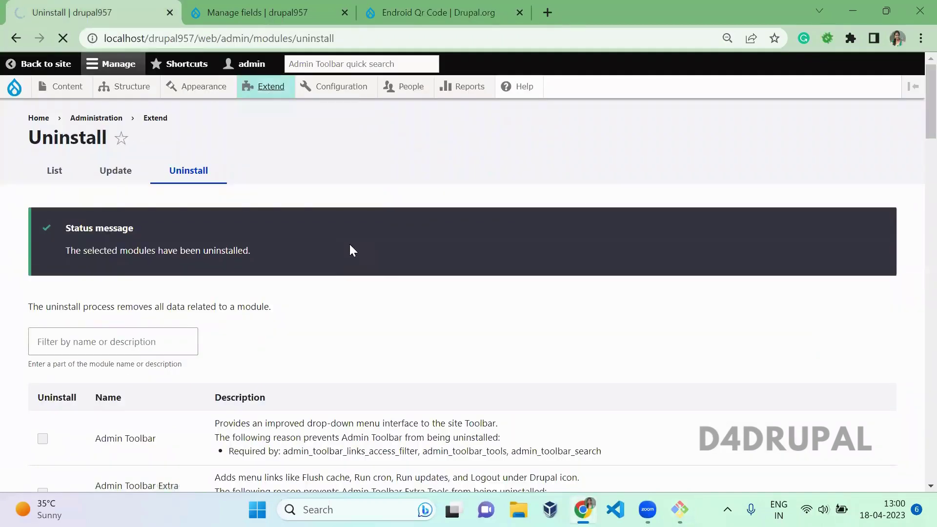
{"action": "left_click", "coordinate": [345, 13]}
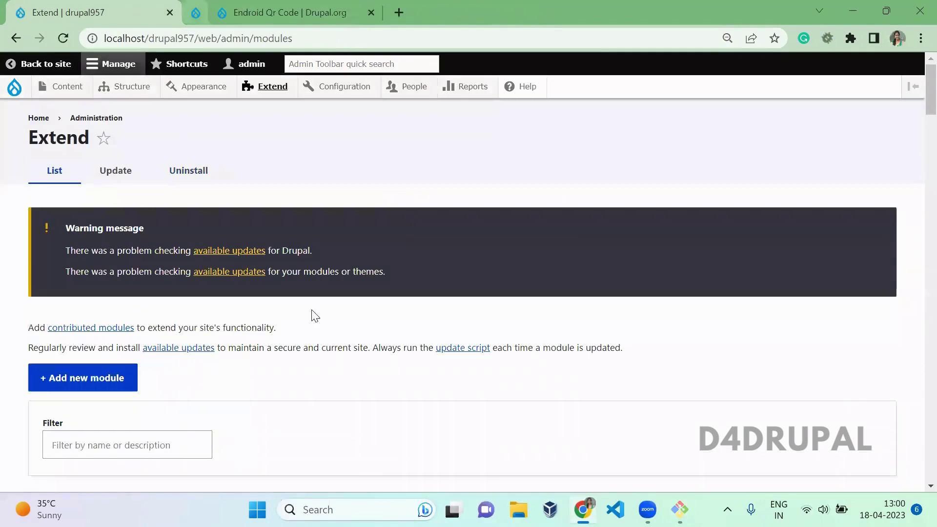
{"action": "left_click", "coordinate": [486, 349]}
{"action": "scroll", "coordinate": [488, 356], "scroll_direction": "down", "scroll_amount": 1}
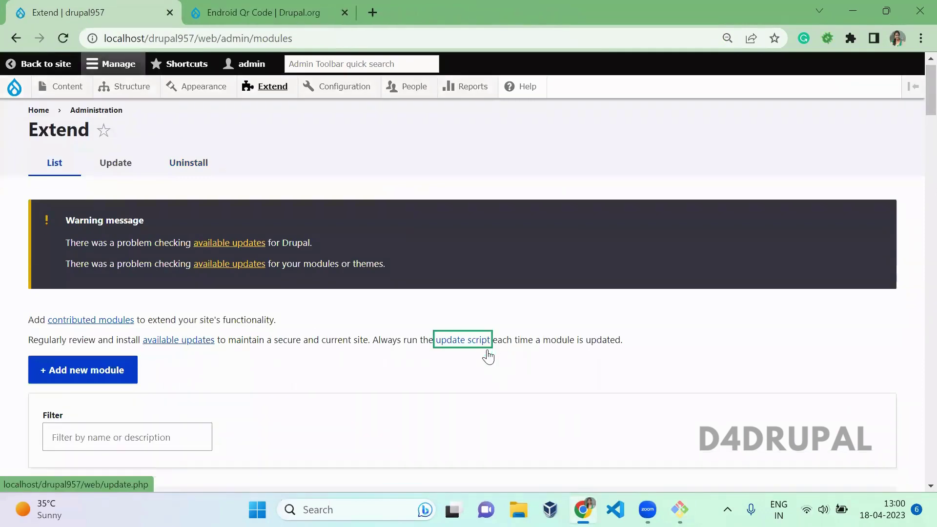
{"action": "scroll", "coordinate": [488, 356], "scroll_direction": "down", "scroll_amount": 4}
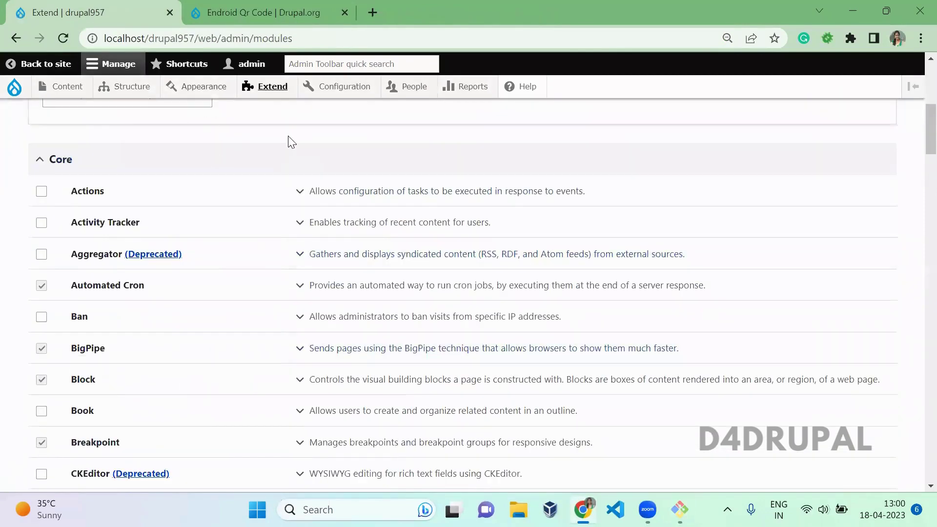
{"action": "scroll", "coordinate": [289, 142], "scroll_direction": "up", "scroll_amount": 1}
{"action": "left_click", "coordinate": [171, 119]}
{"action": "type", "text": "en"}
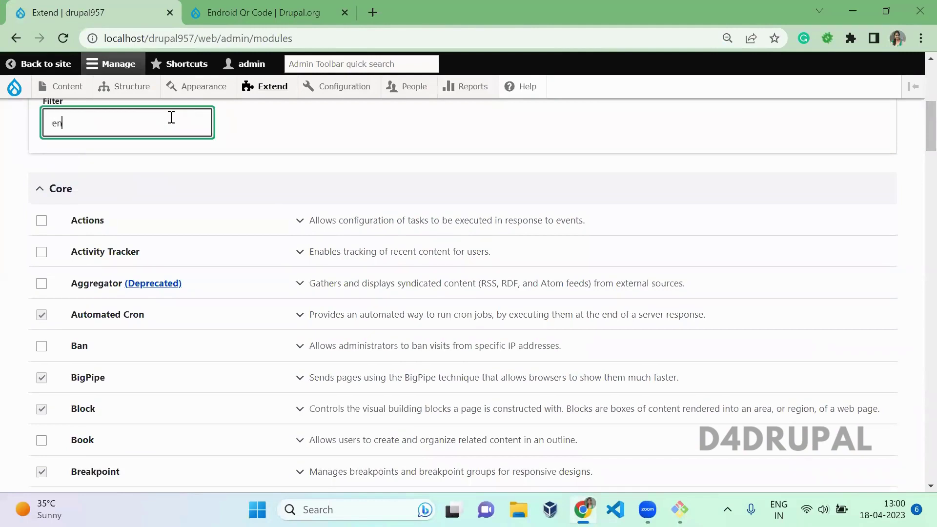
{"action": "type", "text": "droi"}
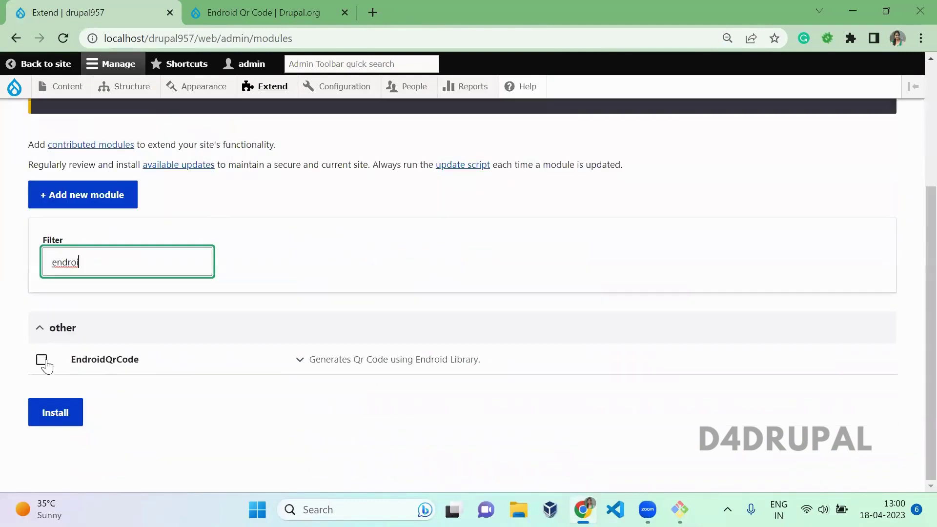
{"action": "left_click", "coordinate": [41, 360]}
{"action": "left_click", "coordinate": [69, 413]}
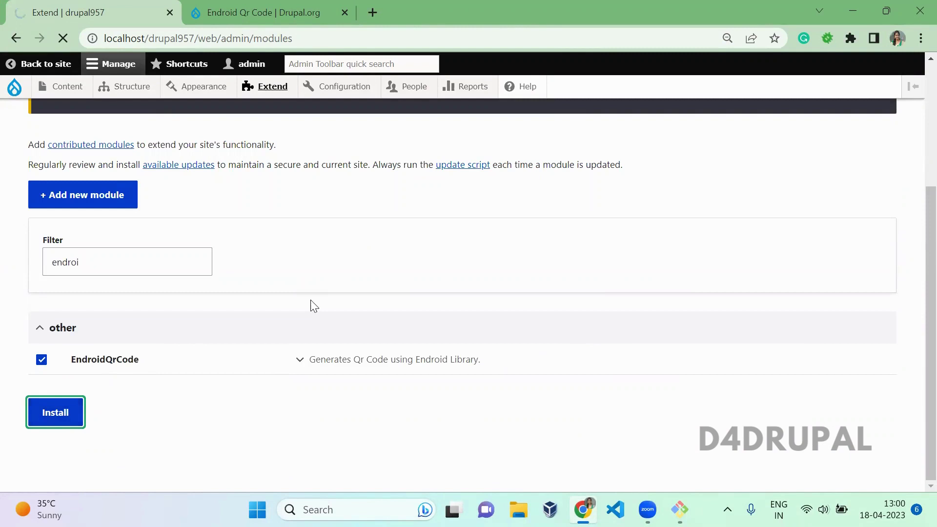
{"action": "left_click", "coordinate": [376, 360]}
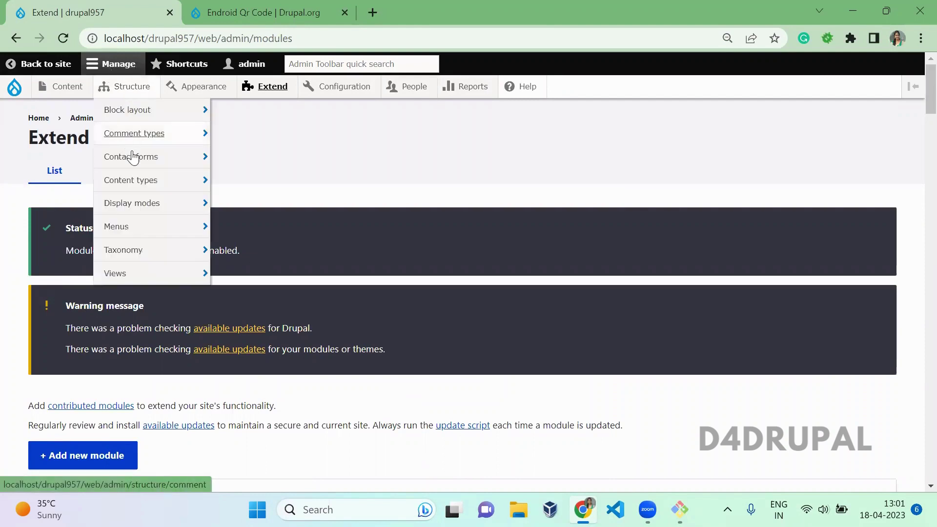
{"action": "mouse_move", "coordinate": [131, 179]}
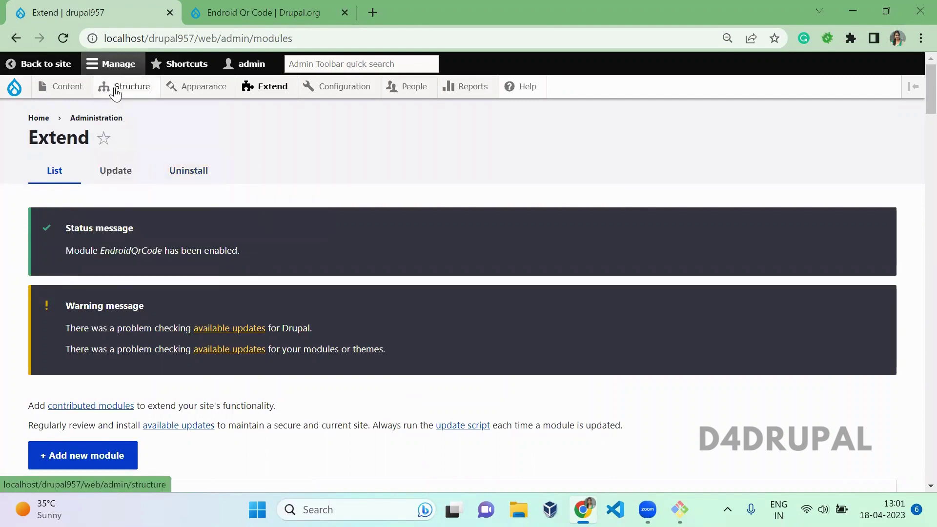
{"action": "mouse_move", "coordinate": [240, 226]}
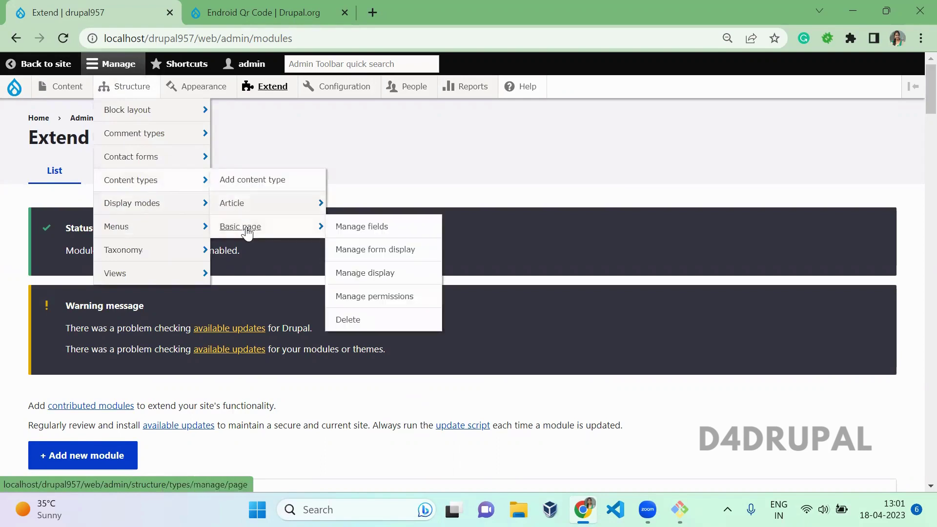
Create a Basic page field of type Endroid Qr Code with the label 'QR Code generator'.
{"action": "left_click", "coordinate": [361, 229]}
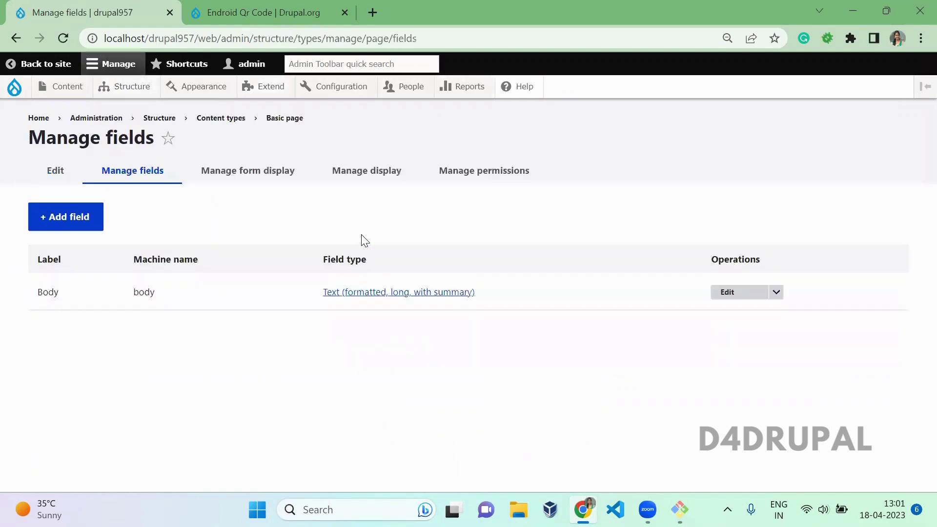
{"action": "left_click", "coordinate": [92, 219]}
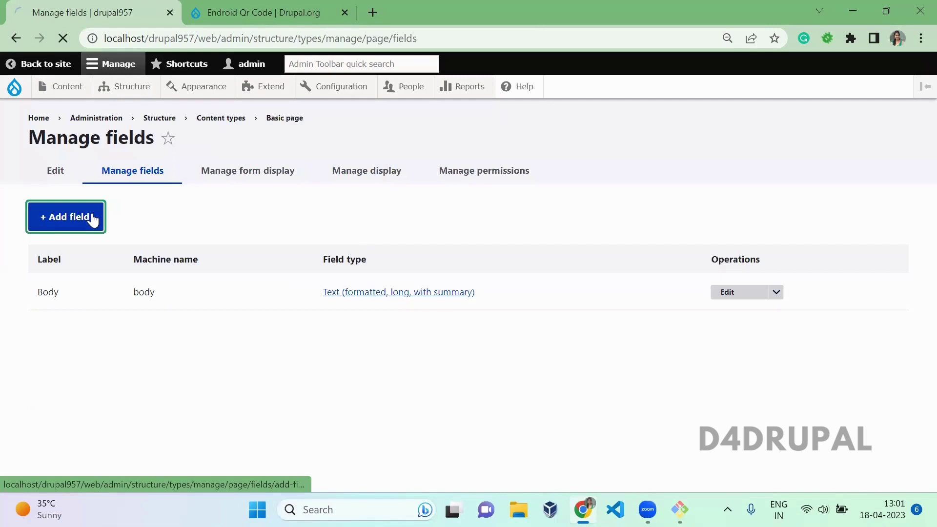
{"action": "left_click", "coordinate": [103, 222]}
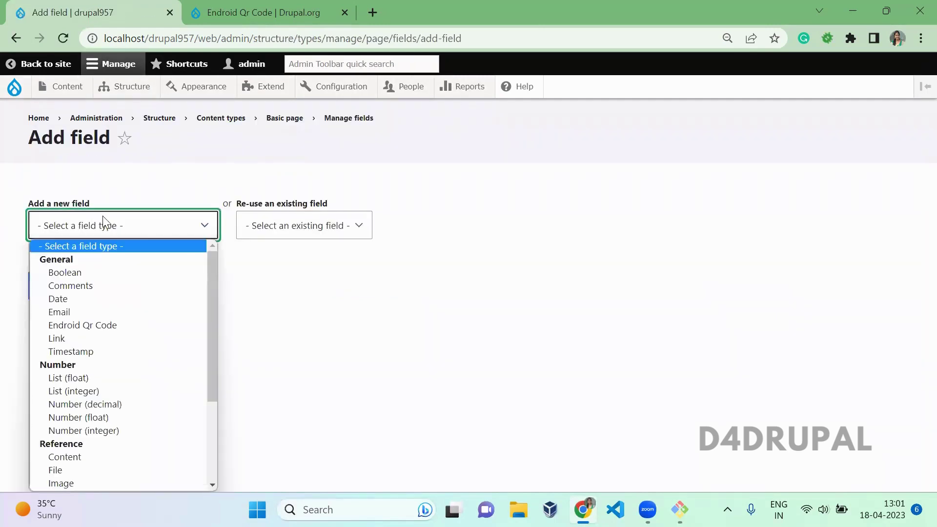
{"action": "left_click", "coordinate": [87, 324]}
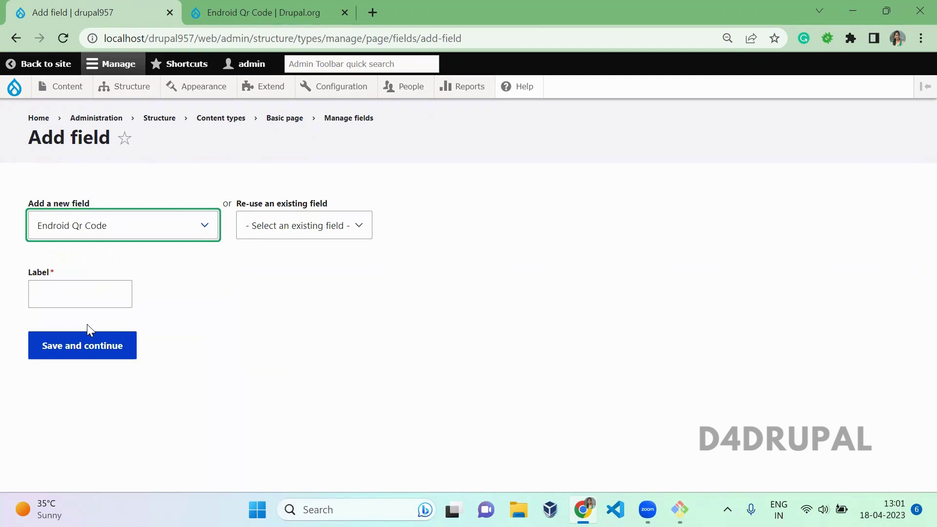
{"action": "left_click", "coordinate": [93, 291]}
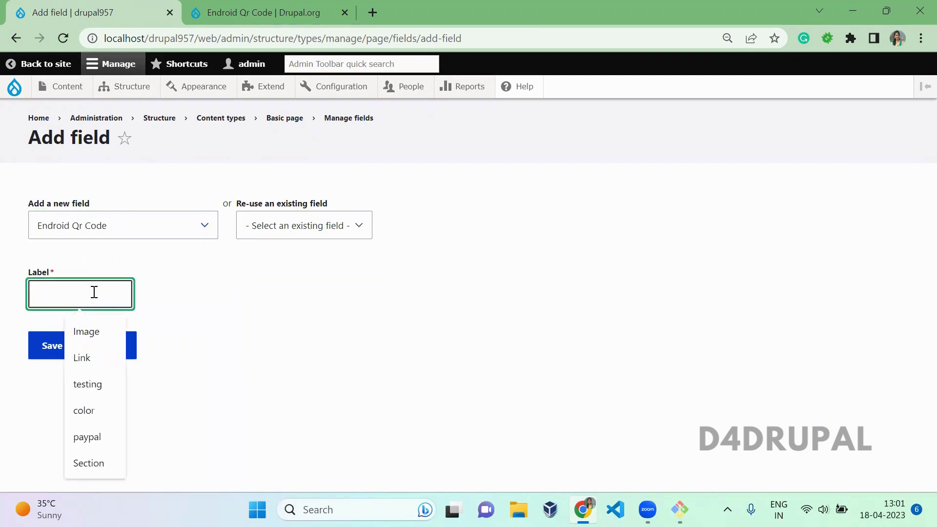
{"action": "type", "text": "QR "}
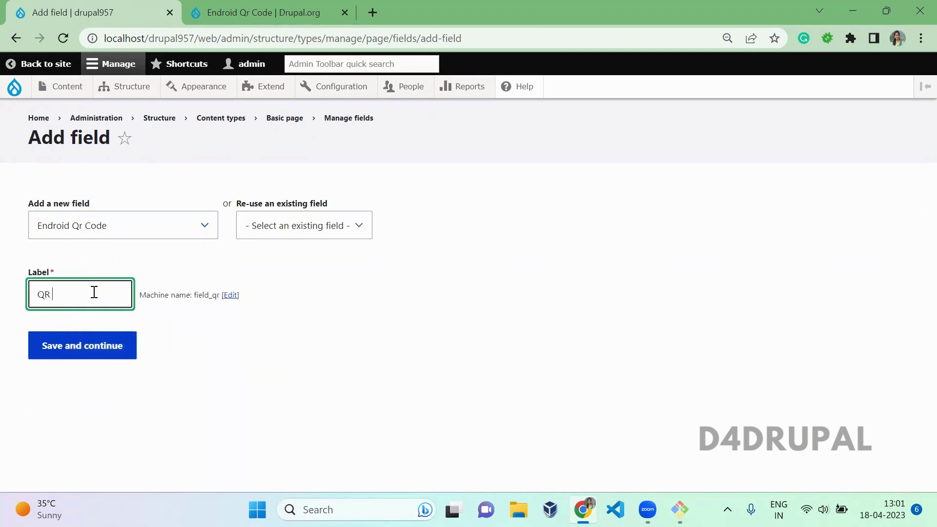
{"action": "type", "text": "Code gen"}
{"action": "type", "text": "erato"}
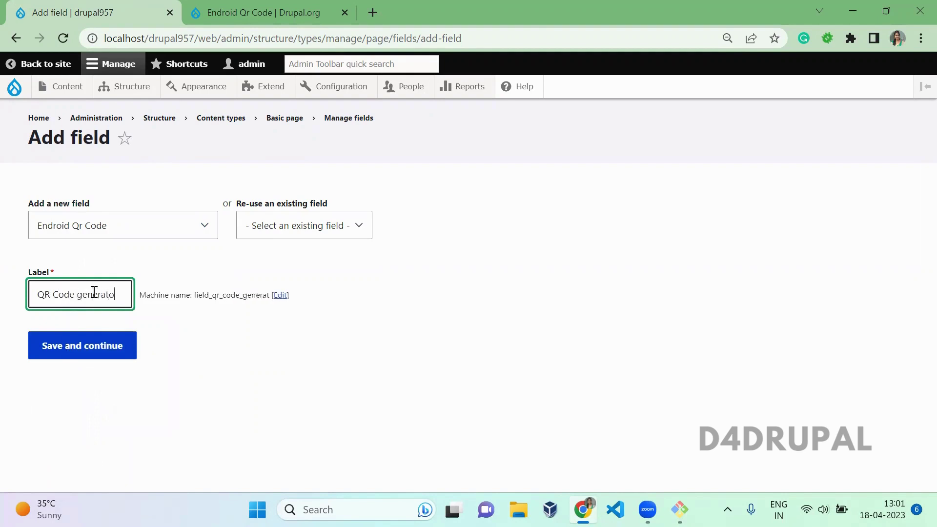
{"action": "type", "text": "r"}
{"action": "left_click", "coordinate": [110, 351]}
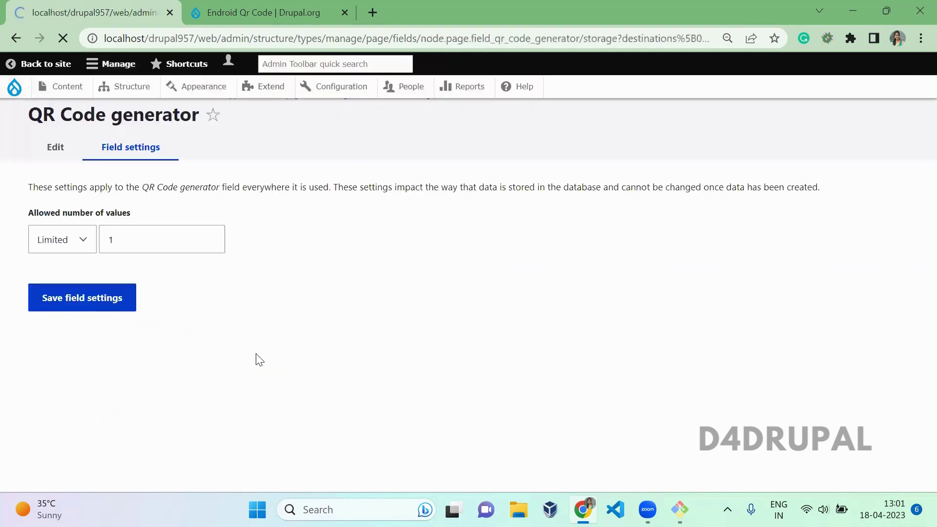
Save the QR Code generator field's storage settings and its field settings.
{"action": "left_click", "coordinate": [57, 331]}
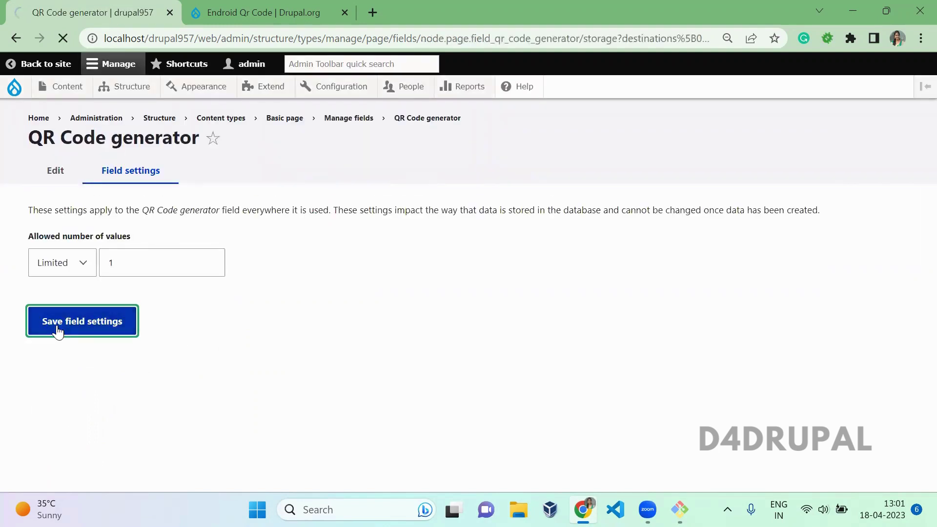
{"action": "scroll", "coordinate": [57, 330], "scroll_direction": "down", "scroll_amount": 1}
{"action": "scroll", "coordinate": [57, 330], "scroll_direction": "down", "scroll_amount": 3}
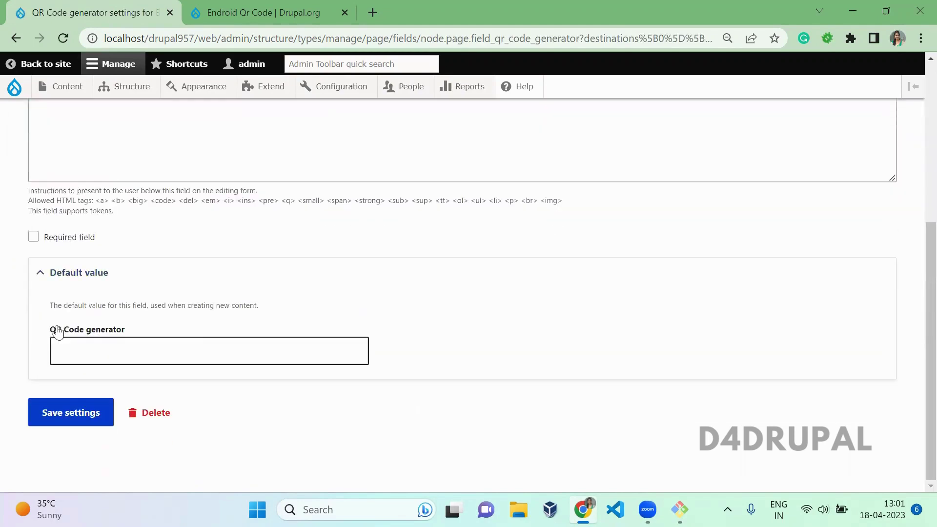
{"action": "left_click", "coordinate": [88, 420]}
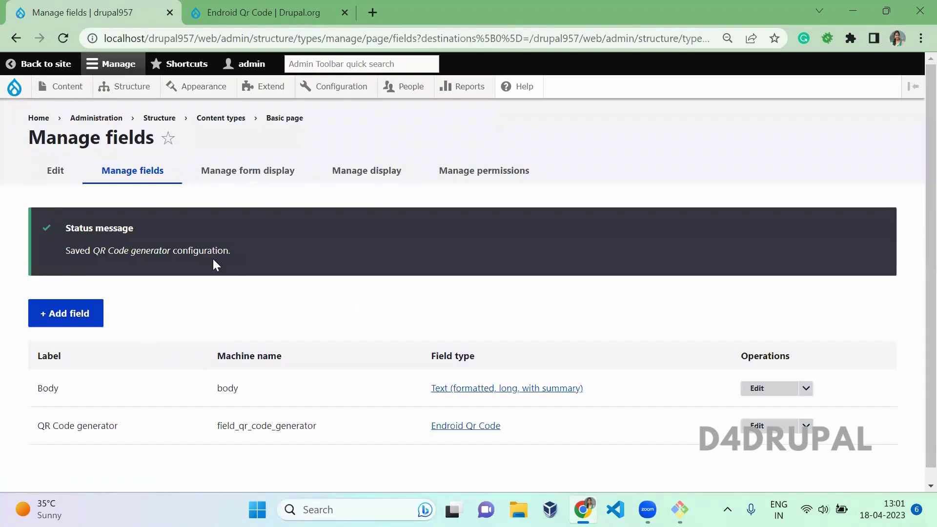
{"action": "mouse_move", "coordinate": [62, 87]}
{"action": "mouse_move", "coordinate": [92, 109]}
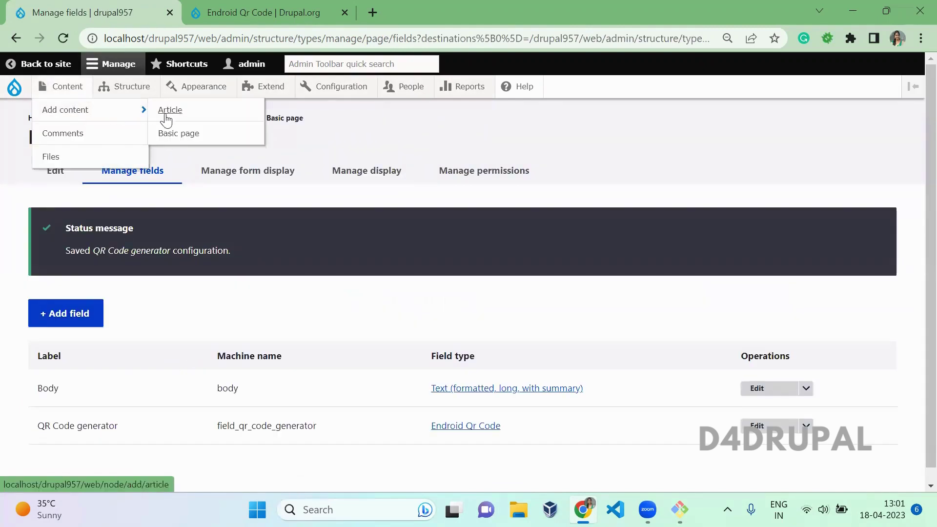
{"action": "left_click", "coordinate": [178, 132]}
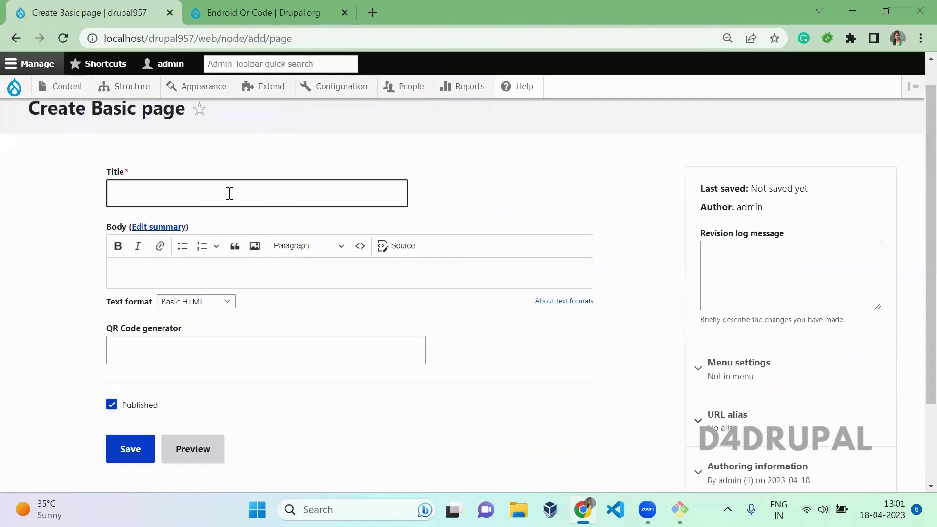
Enter 'Qr Code generator' as both the new Basic page's title and body.
{"action": "left_click", "coordinate": [230, 194]}
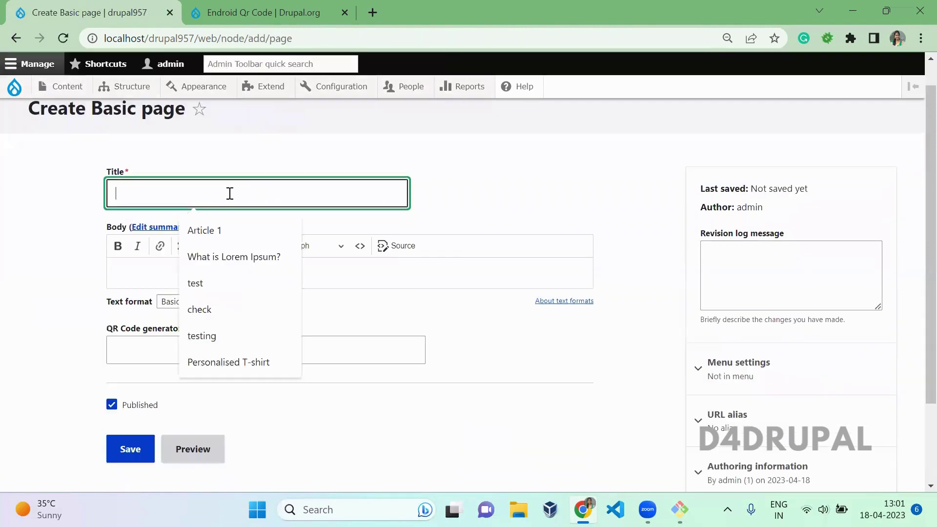
{"action": "type", "text": "Qr Code"}
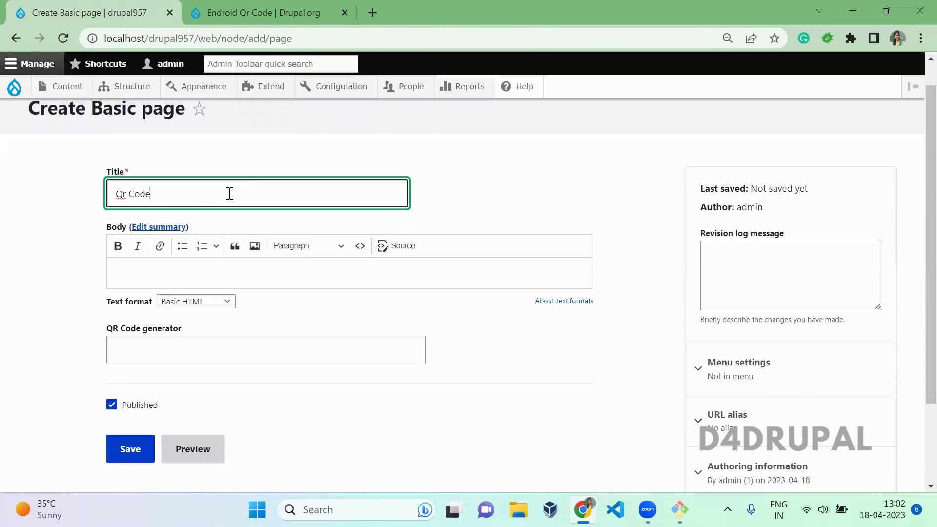
{"action": "type", "text": " generat"}
{"action": "type", "text": "or"}
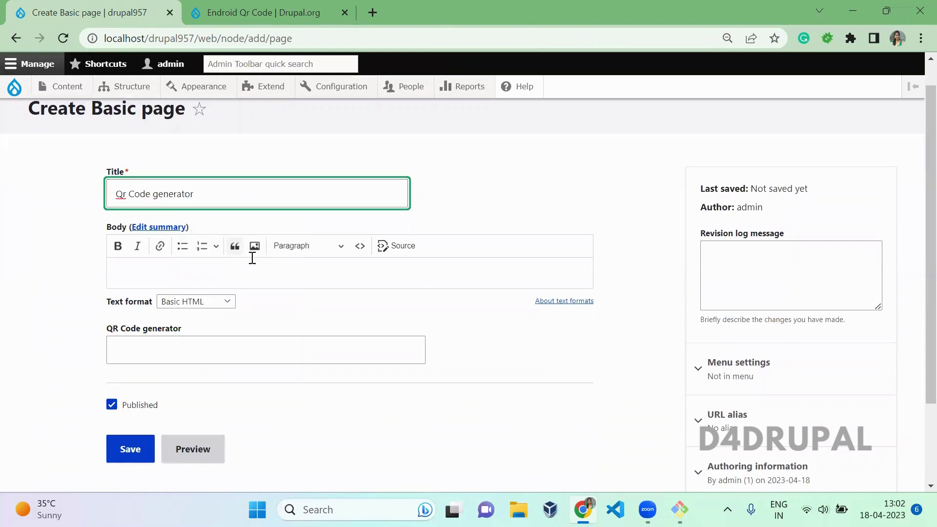
{"action": "key", "text": "ctrl+a"}
{"action": "key", "text": "ctrl+c"}
{"action": "left_click", "coordinate": [224, 273]}
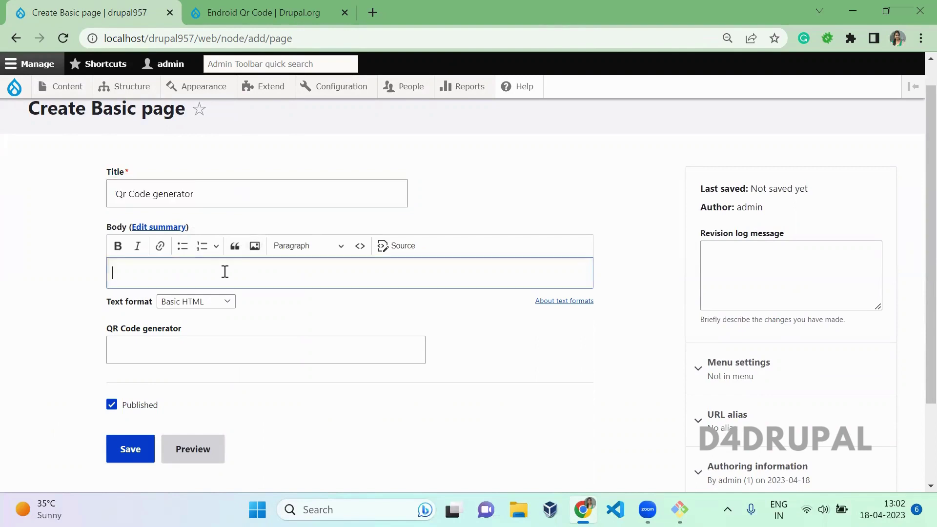
{"action": "key", "text": "ctrl+v"}
Paste the Endroid Qr Code project URL into the QR Code generator field and save the page.
{"action": "left_click", "coordinate": [182, 351]}
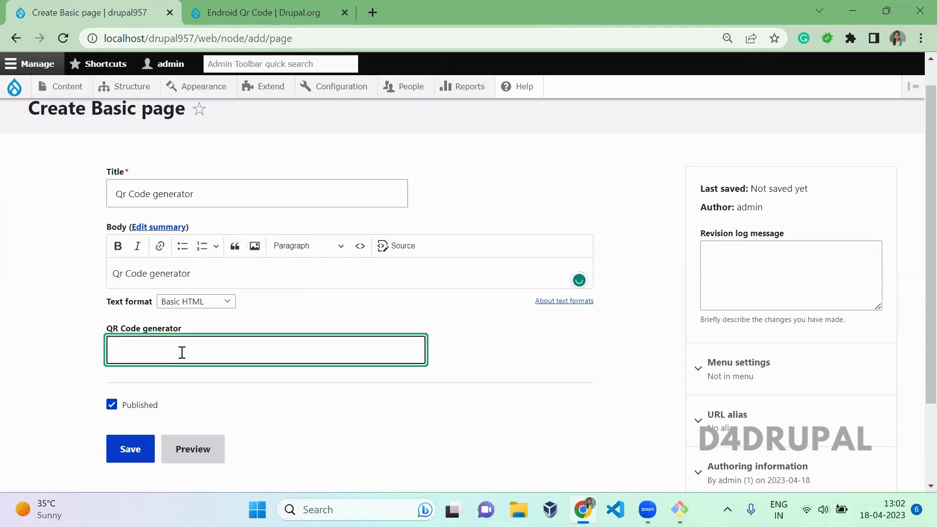
{"action": "left_click", "coordinate": [204, 6]}
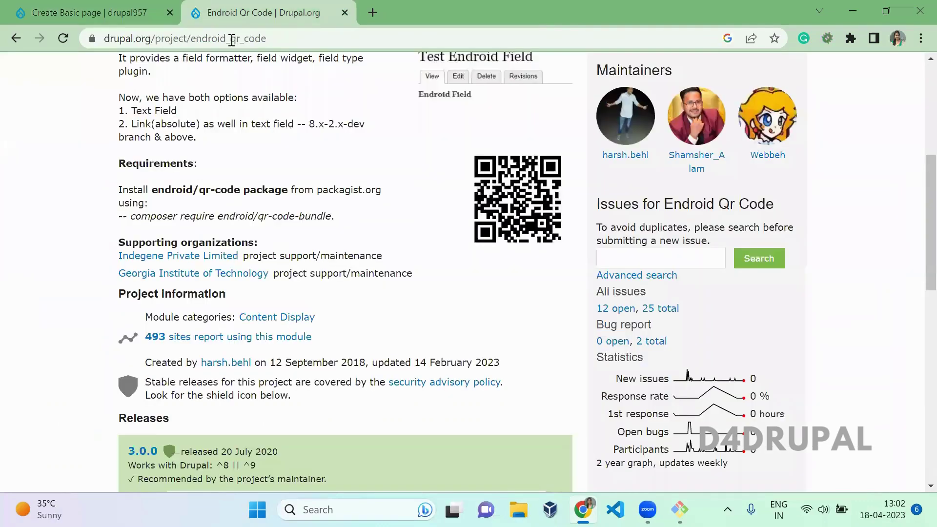
{"action": "left_click", "coordinate": [231, 38]}
{"action": "left_click", "coordinate": [81, 12]}
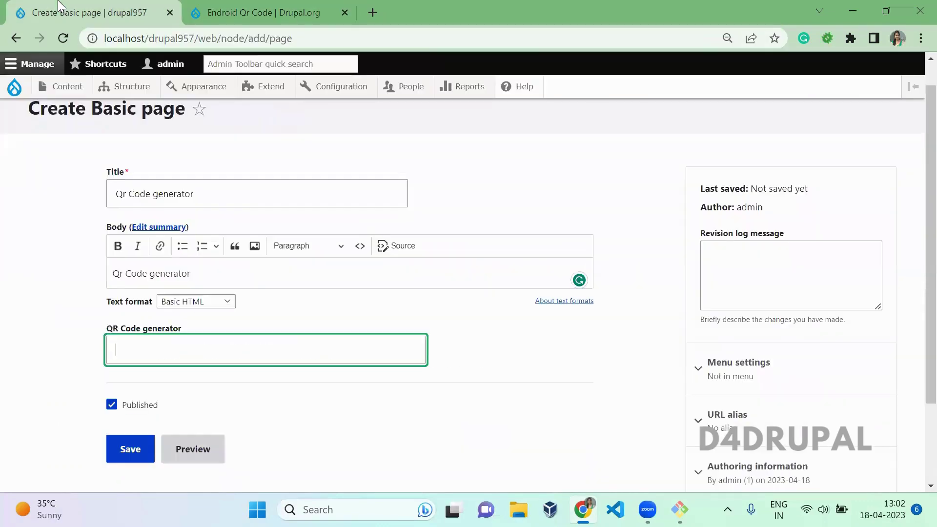
{"action": "key", "text": "ctrl+v"}
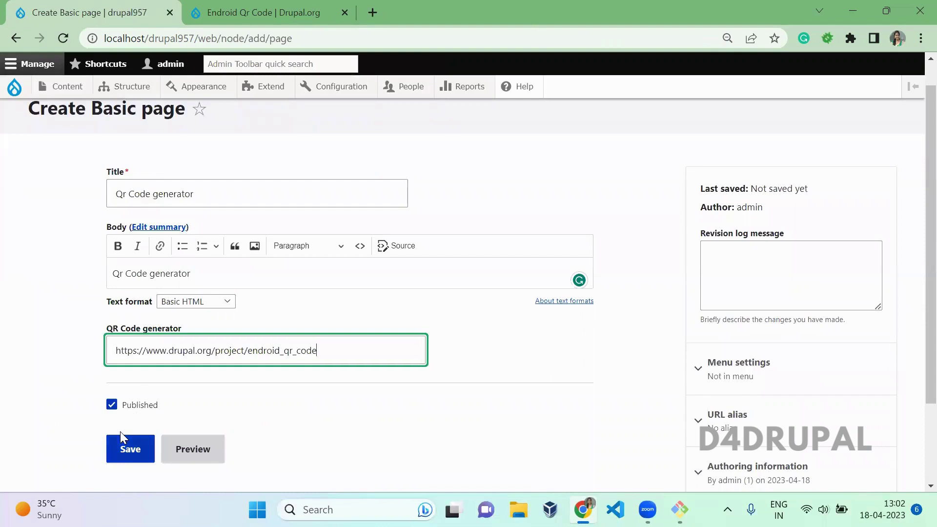
{"action": "left_click", "coordinate": [122, 438]}
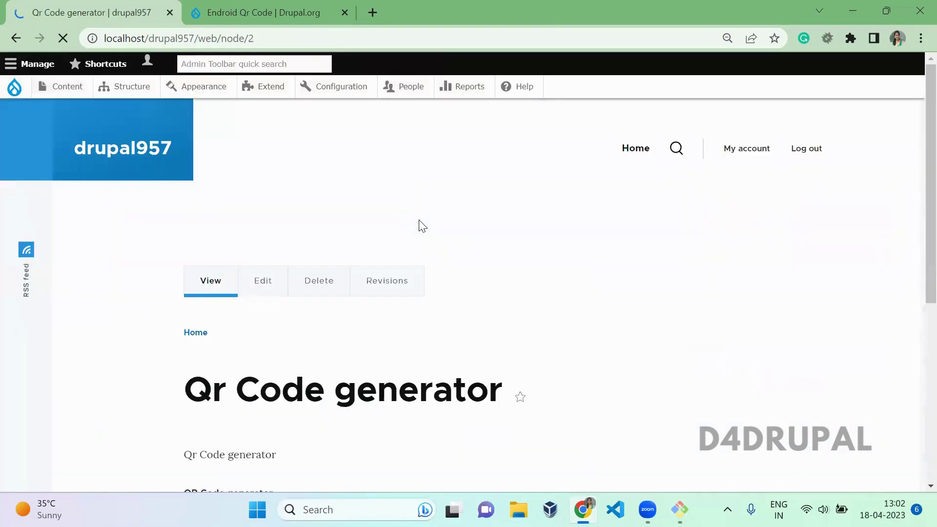
{"action": "scroll", "coordinate": [421, 226], "scroll_direction": "down", "scroll_amount": 5}
{"action": "scroll", "coordinate": [421, 226], "scroll_direction": "up", "scroll_amount": 2}
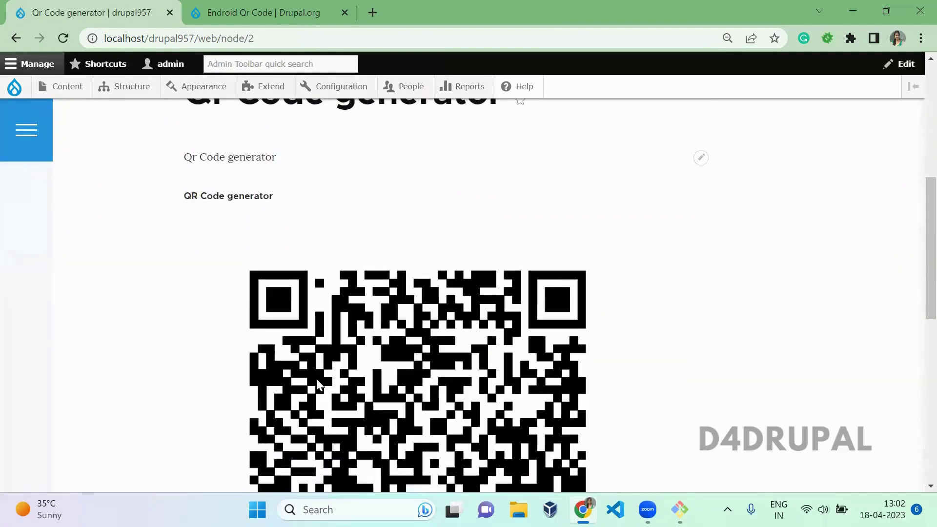
{"action": "scroll", "coordinate": [628, 297], "scroll_direction": "down", "scroll_amount": 2}
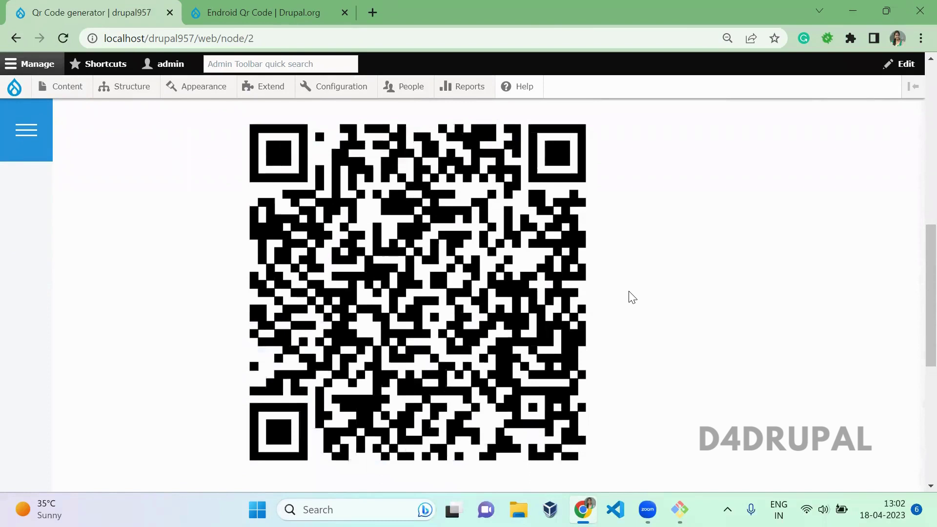
{"action": "scroll", "coordinate": [628, 297], "scroll_direction": "down", "scroll_amount": 1}
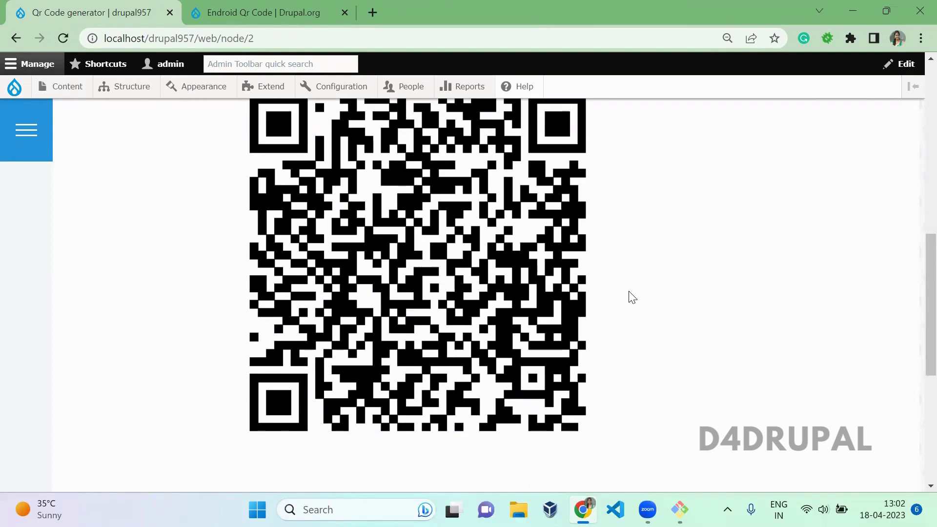
{"action": "mouse_move", "coordinate": [264, 87]}
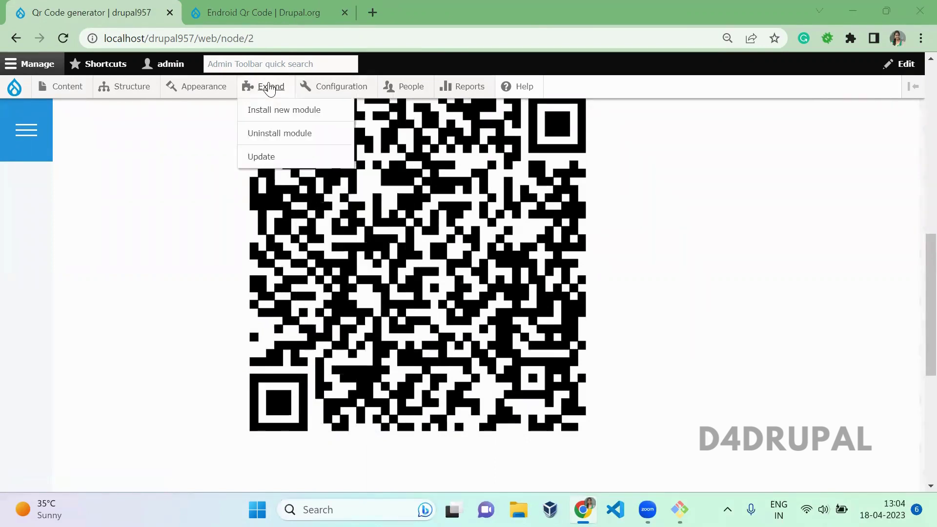
In a new Extend tab, filter by 'endroid' and open EndroidQrCode's Configure form.
{"action": "middle_click", "coordinate": [269, 89]}
{"action": "left_click", "coordinate": [244, 8]}
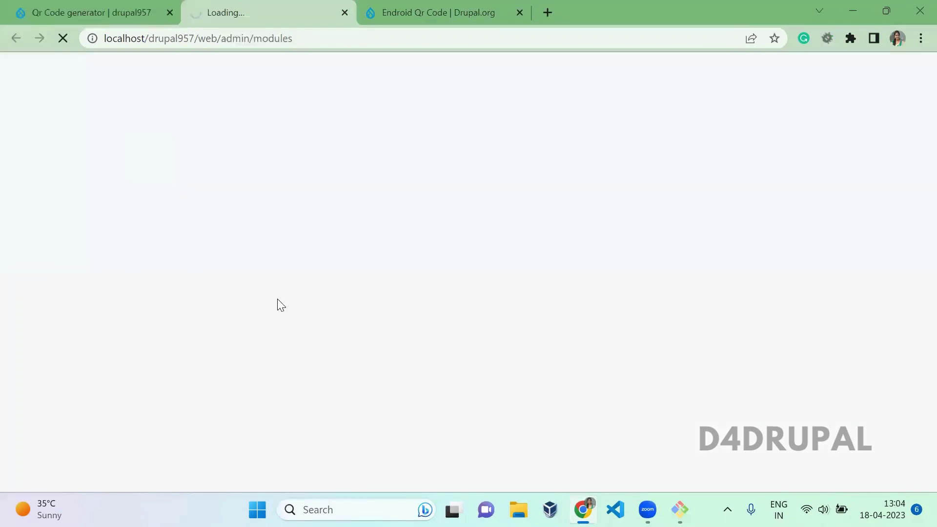
{"action": "scroll", "coordinate": [277, 303], "scroll_direction": "down", "scroll_amount": 2}
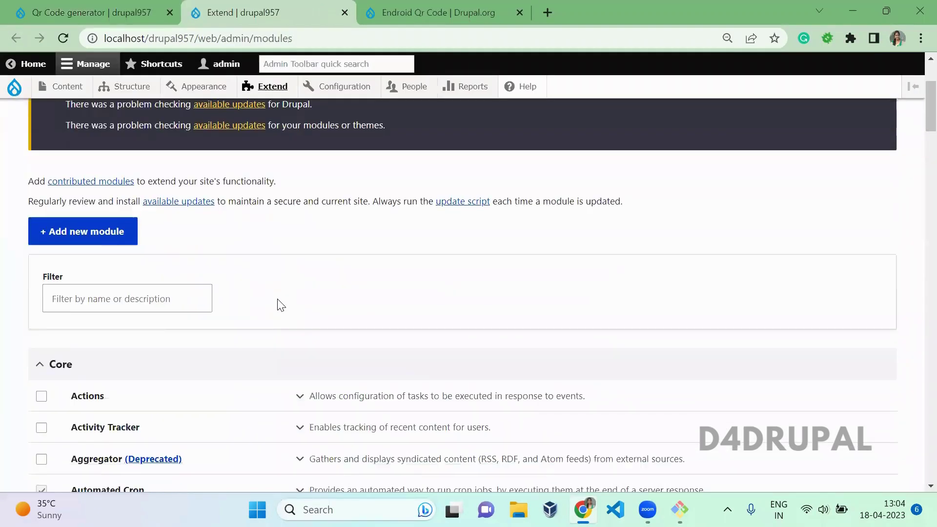
{"action": "left_click", "coordinate": [188, 293]}
{"action": "type", "text": "endroid"}
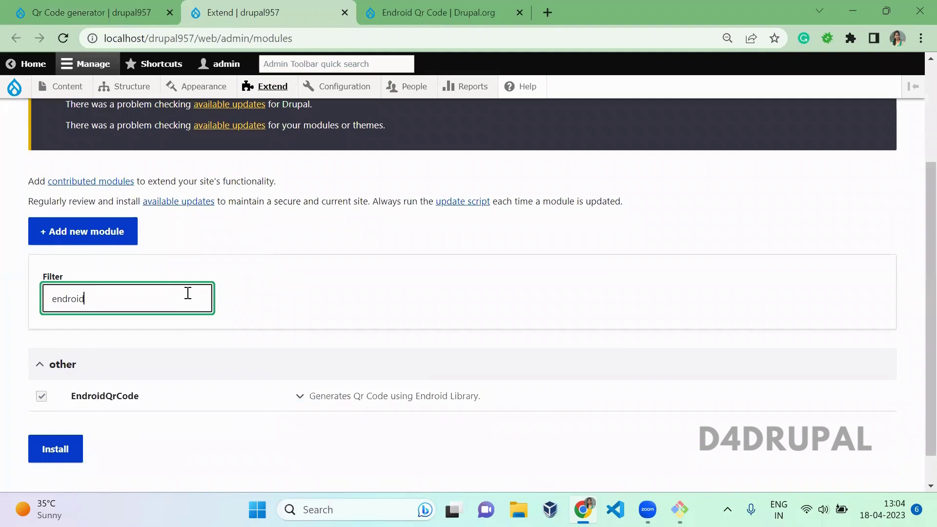
{"action": "left_click", "coordinate": [290, 310]}
{"action": "left_click", "coordinate": [340, 397]}
{"action": "scroll", "coordinate": [345, 403], "scroll_direction": "down", "scroll_amount": 2}
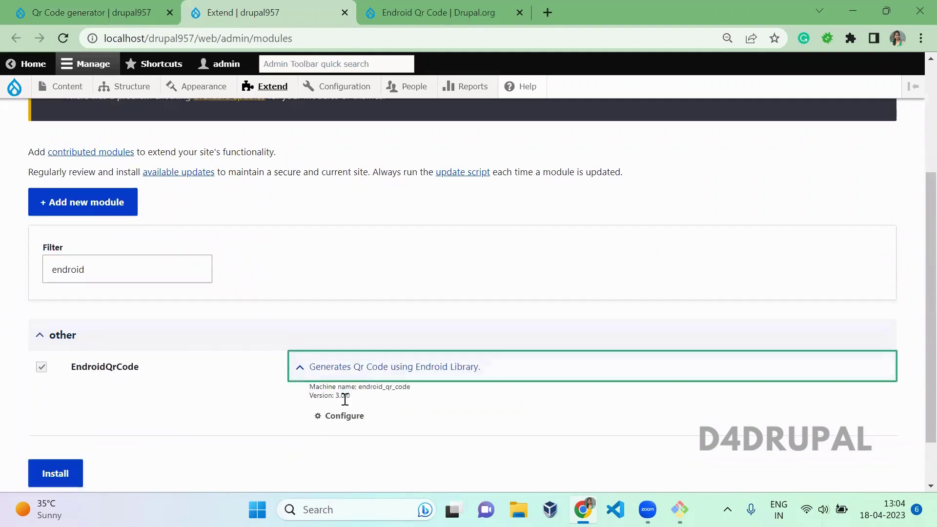
{"action": "left_click", "coordinate": [353, 359]}
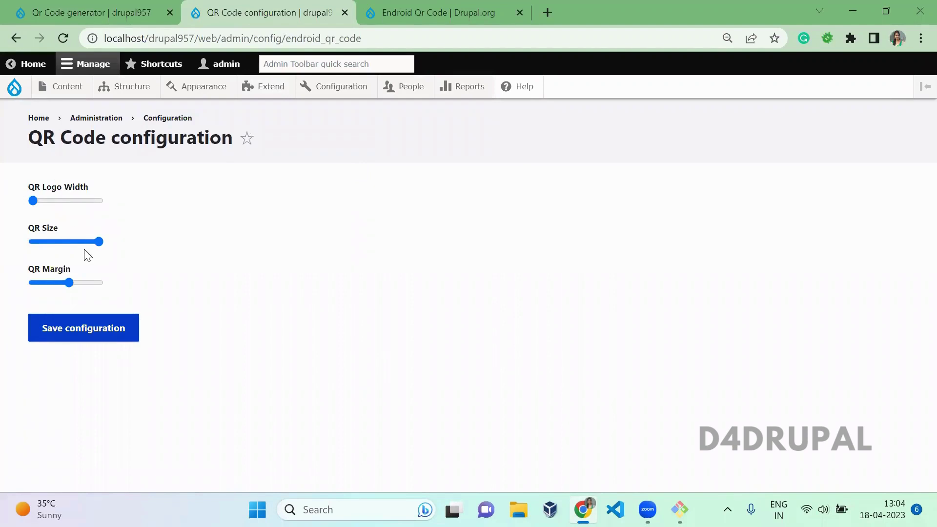
Set QR Size to its maximum, save, and reload the Qr Code generator page.
{"action": "left_click", "coordinate": [96, 10]}
{"action": "left_click", "coordinate": [212, 11]}
{"action": "left_click", "coordinate": [93, 242]}
{"action": "left_click", "coordinate": [117, 262]}
{"action": "left_click_drag", "start_coordinate": [82, 248], "coordinate": [119, 248]}
{"action": "left_click", "coordinate": [108, 330]}
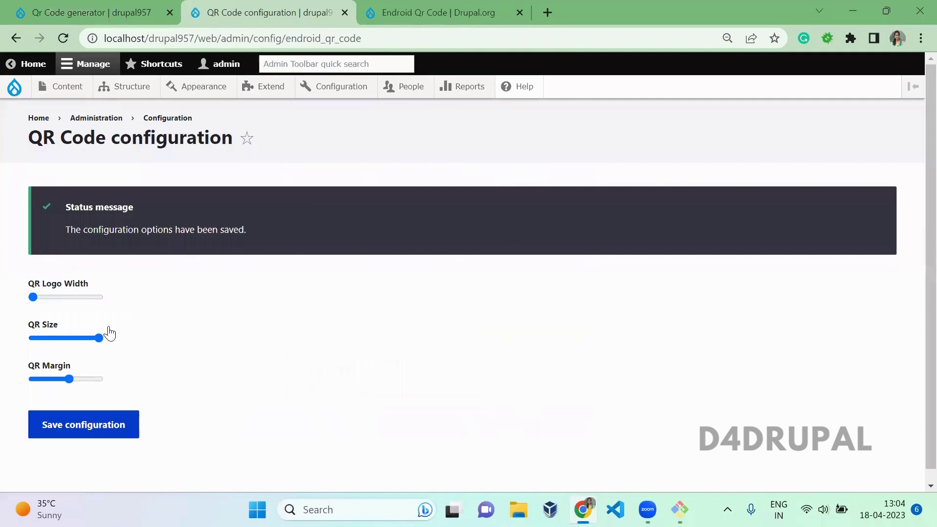
{"action": "left_click", "coordinate": [58, 9]}
{"action": "left_click", "coordinate": [63, 38]}
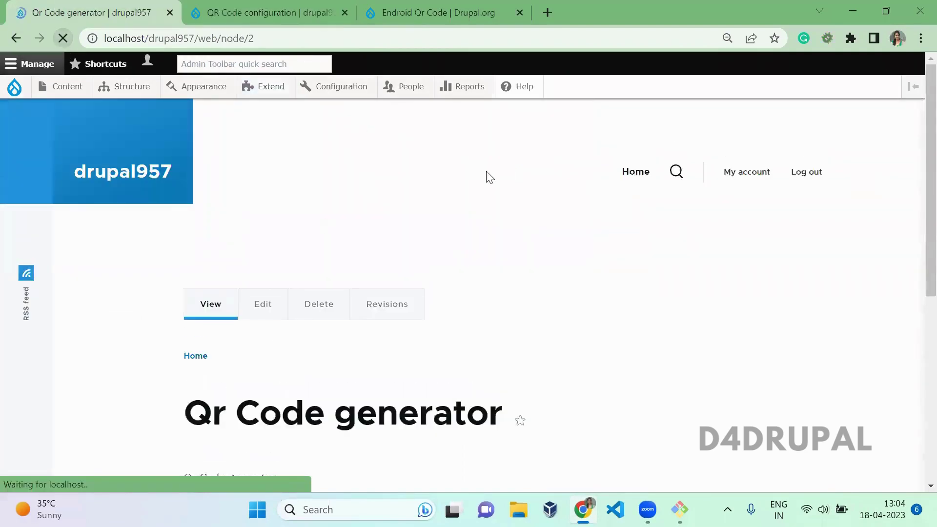
{"action": "scroll", "coordinate": [457, 272], "scroll_direction": "down", "scroll_amount": 1}
{"action": "scroll", "coordinate": [456, 271], "scroll_direction": "down", "scroll_amount": 2}
{"action": "scroll", "coordinate": [456, 271], "scroll_direction": "down", "scroll_amount": 4}
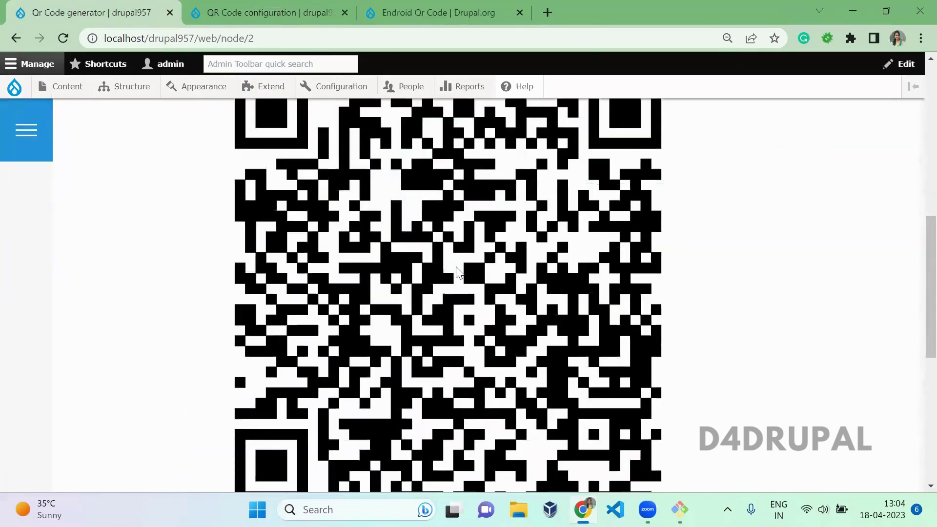
Set QR Margin to its minimum, save, and reload the Qr Code generator page.
{"action": "left_click", "coordinate": [272, 11]}
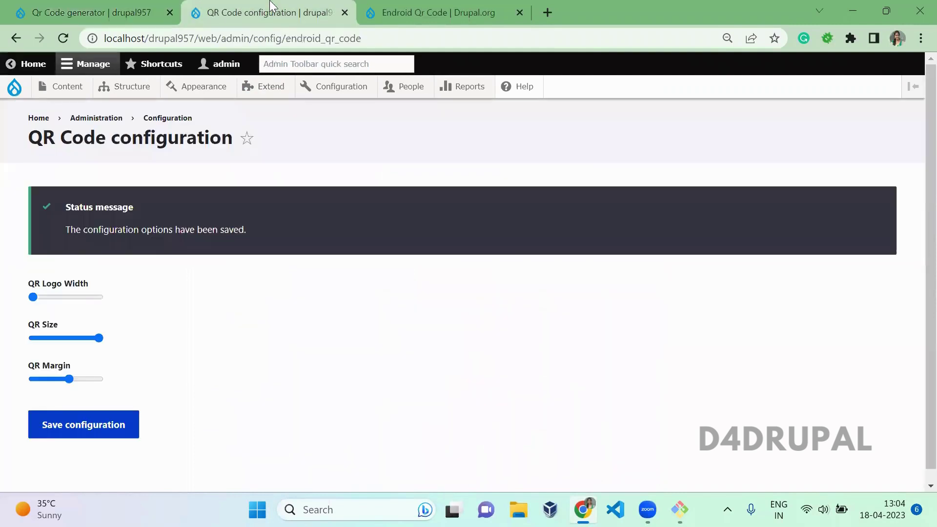
{"action": "left_click", "coordinate": [68, 379]}
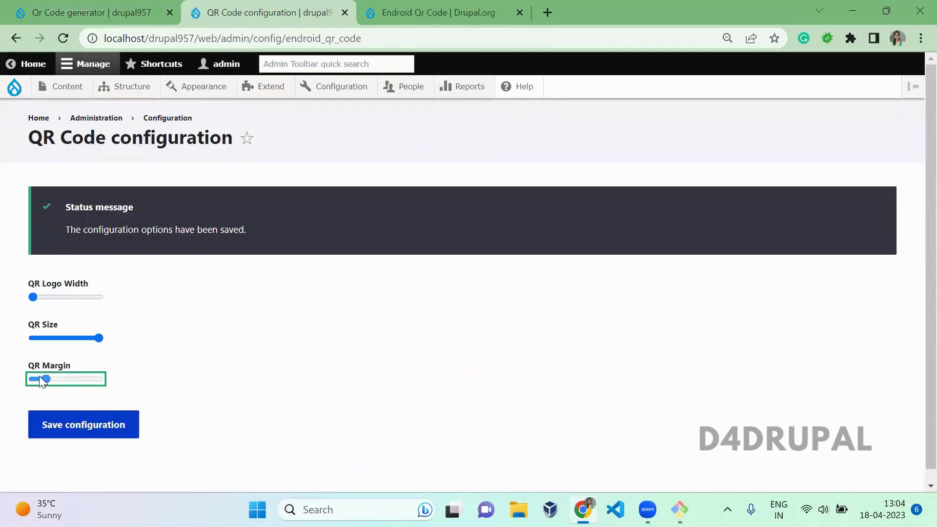
{"action": "left_click", "coordinate": [69, 425]}
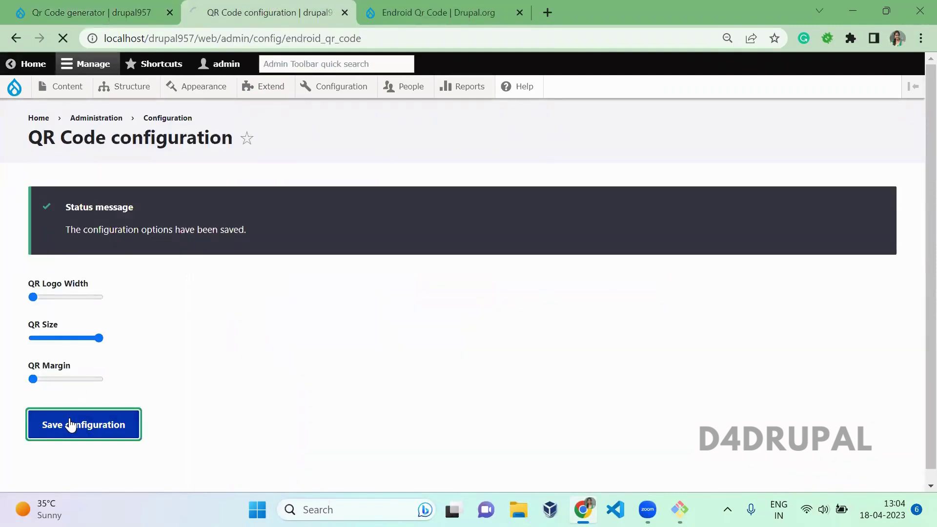
{"action": "left_click", "coordinate": [72, 6]}
{"action": "left_click", "coordinate": [64, 38]}
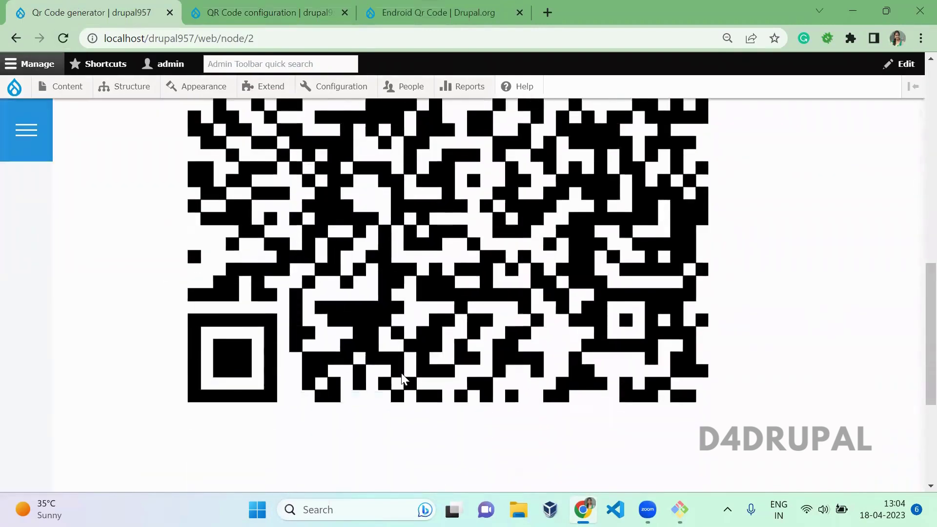
Raise QR Margin to about 70%, save, and return to the Qr Code generator page.
{"action": "left_click", "coordinate": [364, 7]}
{"action": "left_click", "coordinate": [297, 10]}
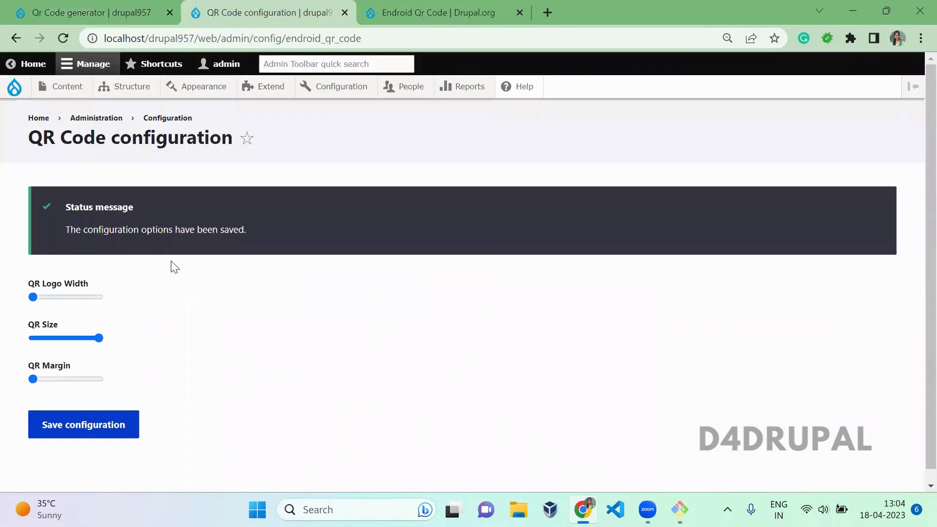
{"action": "left_click_drag", "start_coordinate": [33, 379], "coordinate": [80, 380]}
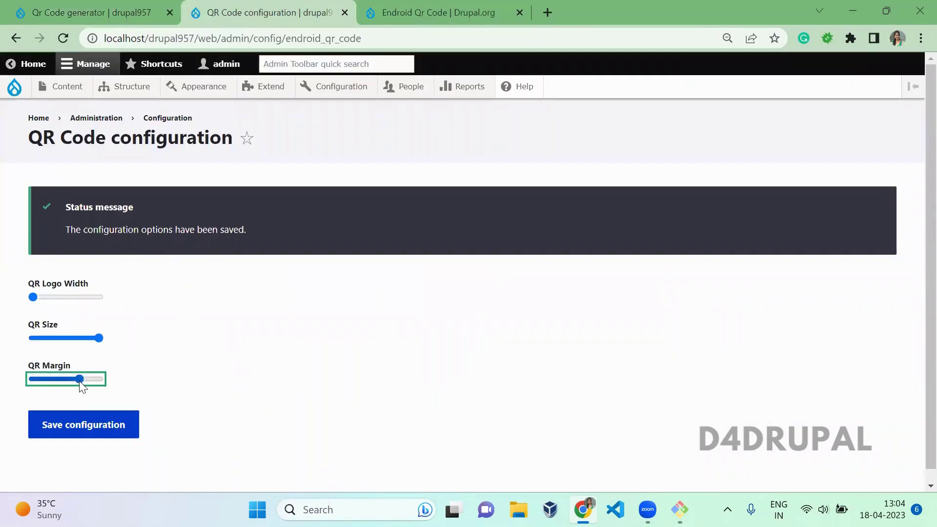
{"action": "left_click", "coordinate": [79, 424]}
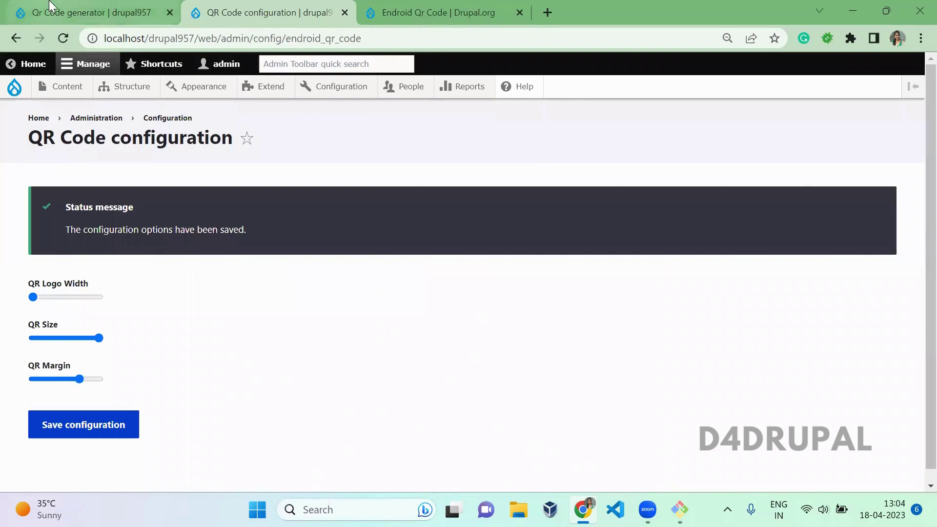
{"action": "left_click", "coordinate": [51, 6]}
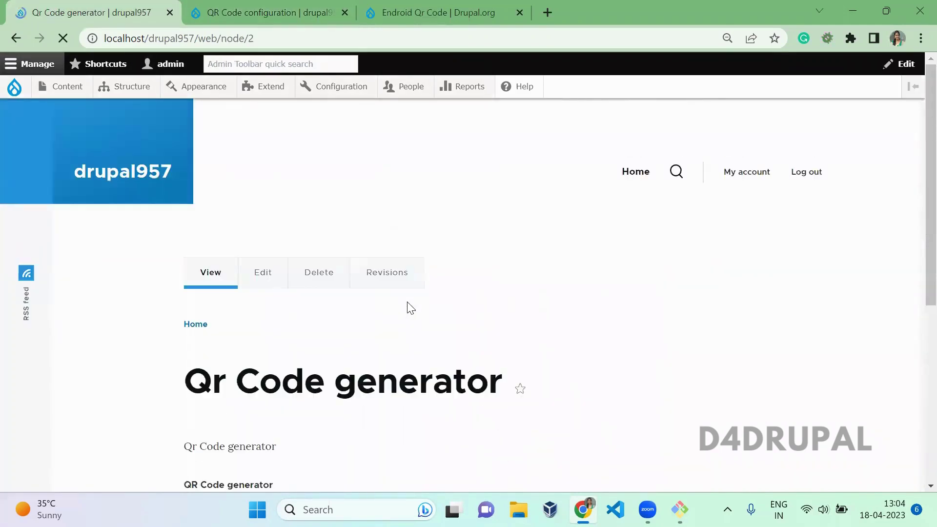